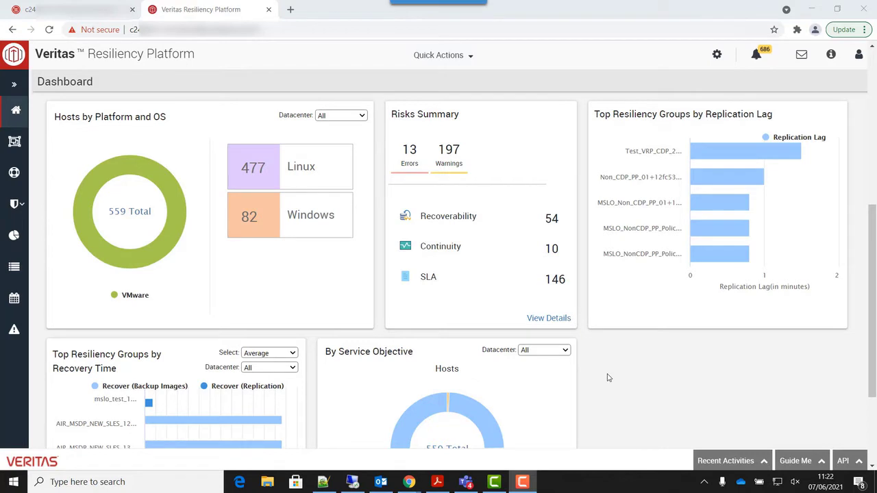
# - Review the settings of the activated Gold service objective "Recover hosts with different levels of RPO (monitored)"
pyautogui.click(716, 55)
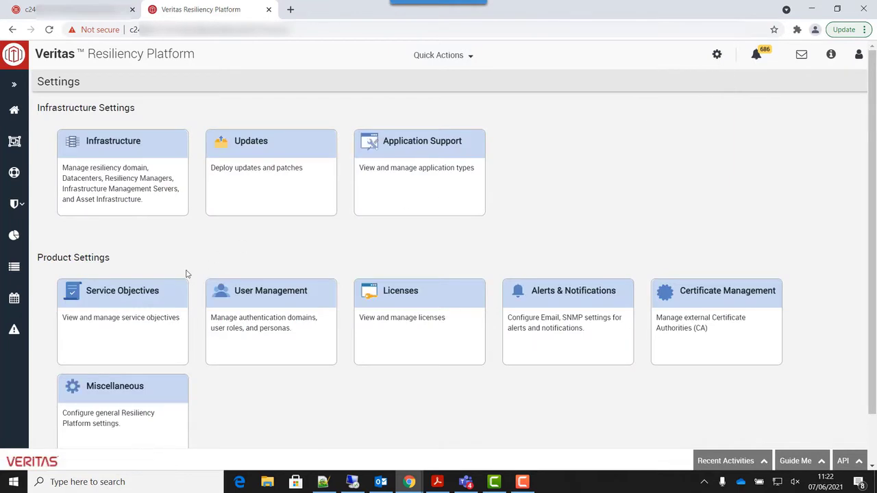
pyautogui.click(151, 325)
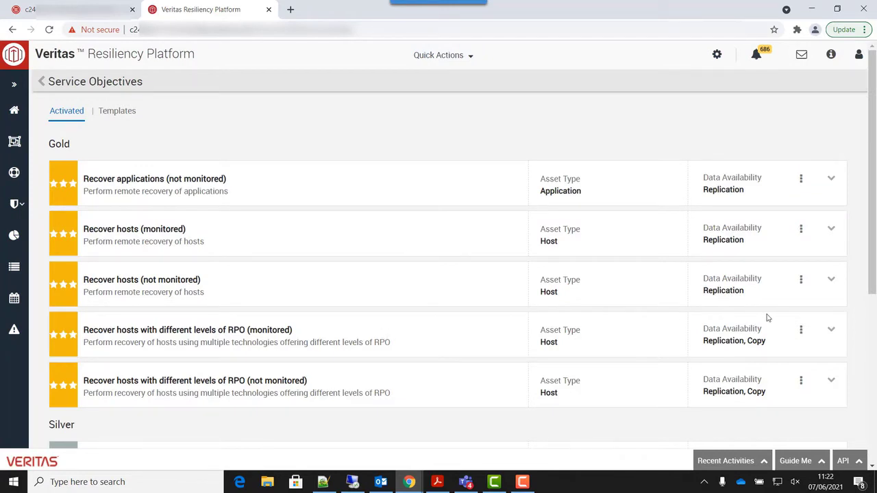
pyautogui.click(830, 334)
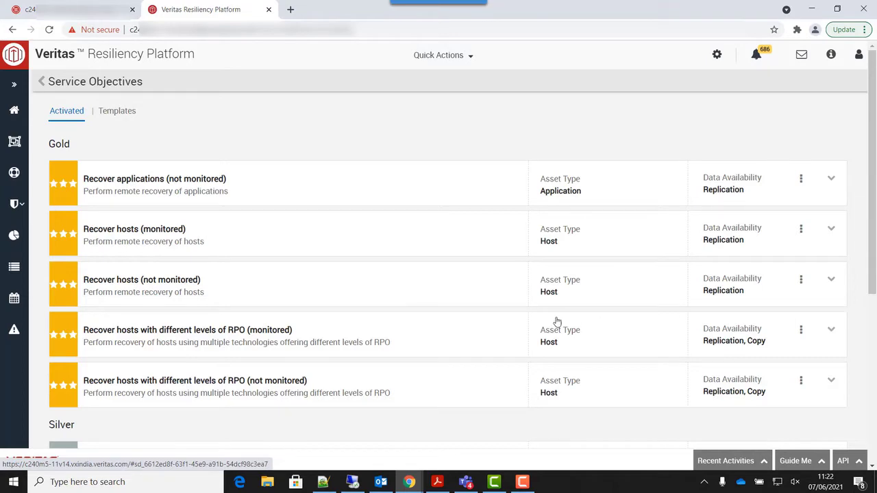
pyautogui.scroll(-3, 500, 319)
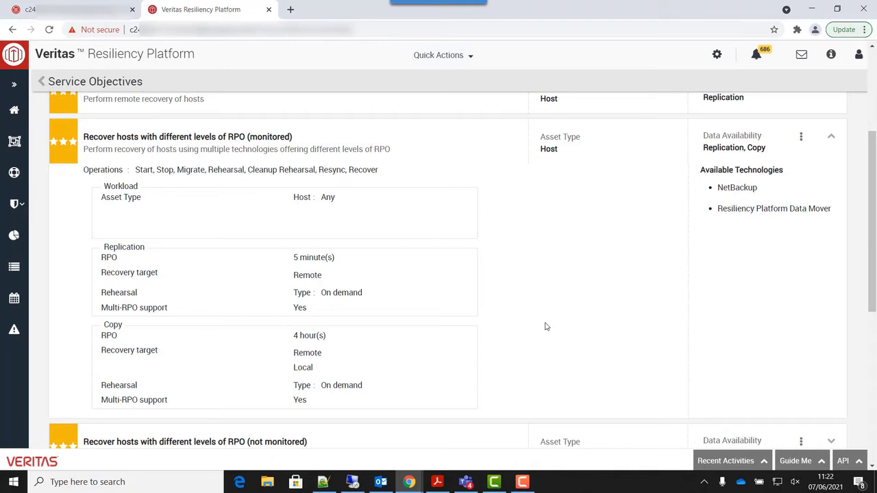
pyautogui.scroll(3, 547, 327)
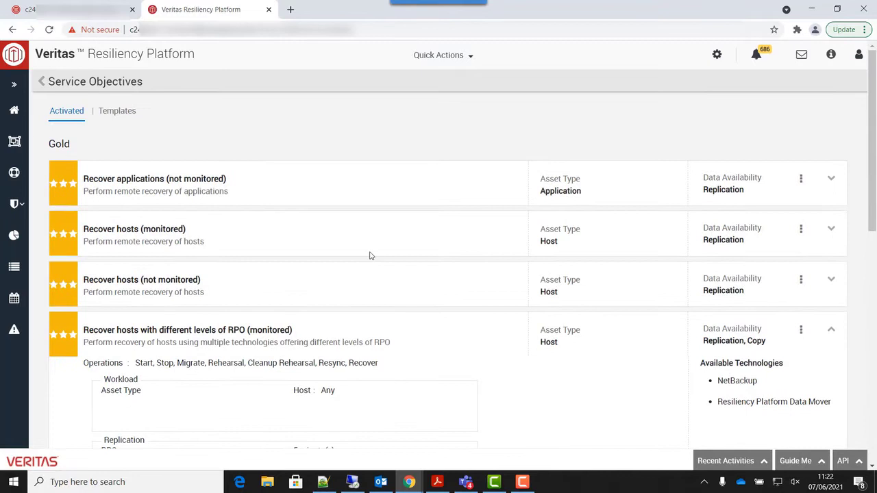
# - Start activating the Multi-RPO recovery of hosts template and add a Copy RPO monitored as 4 hours, verifying its applicable technologies
pyautogui.click(114, 111)
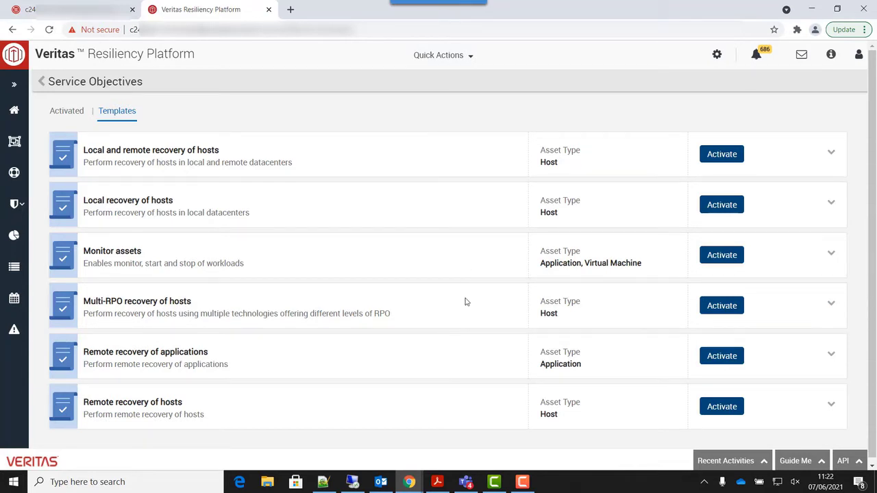
pyautogui.click(719, 311)
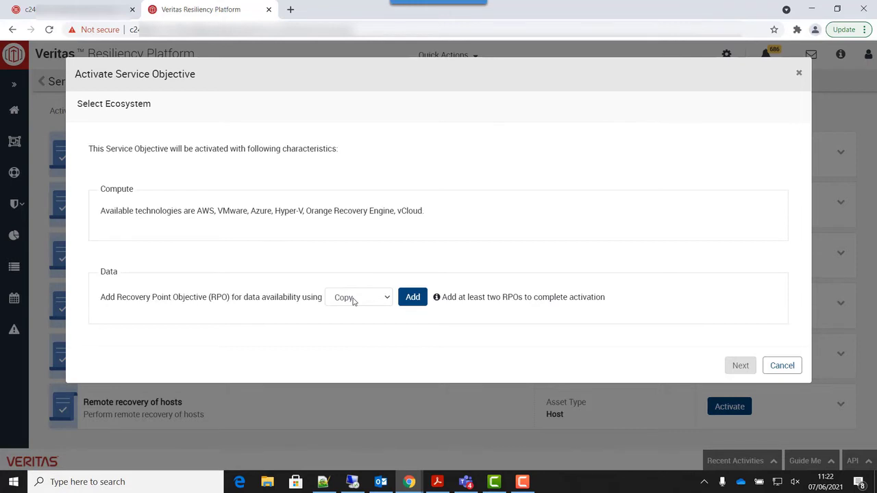
pyautogui.click(413, 298)
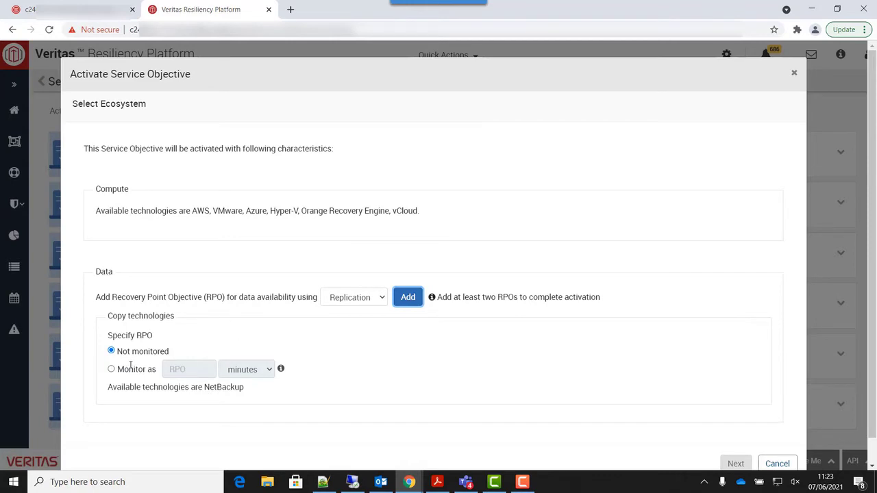
pyautogui.click(111, 370)
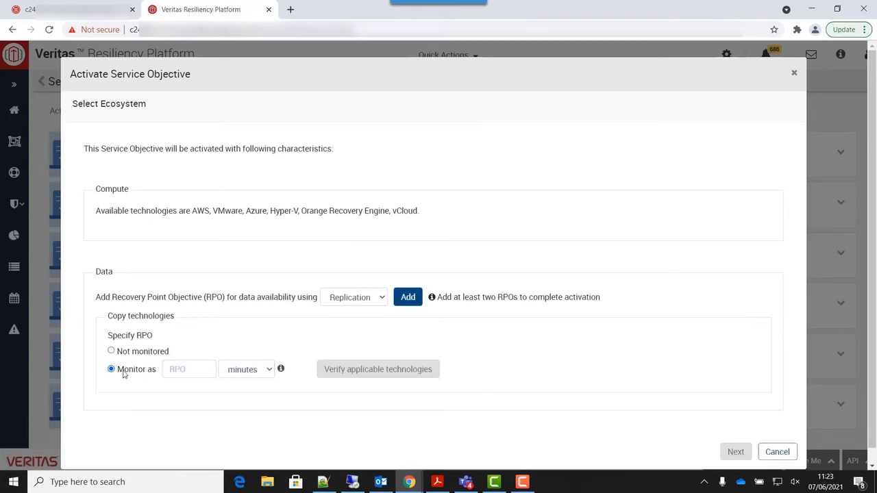
pyautogui.click(171, 373)
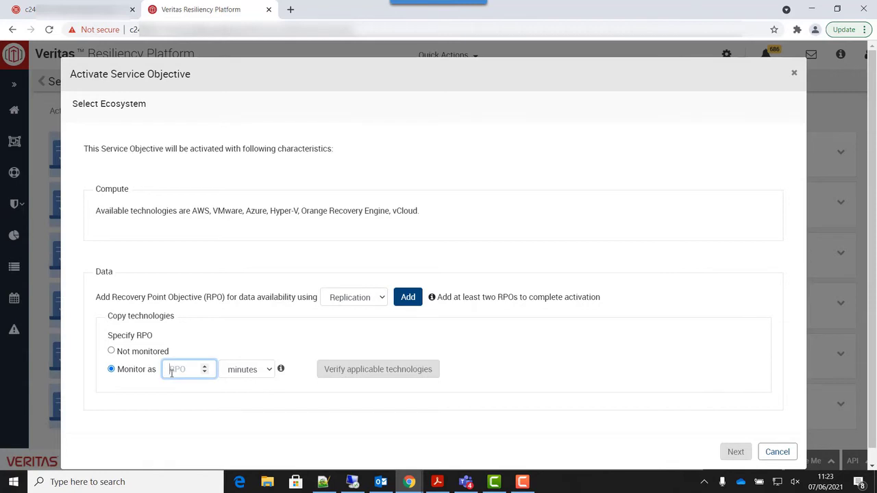
pyautogui.write('4')
pyautogui.click(253, 374)
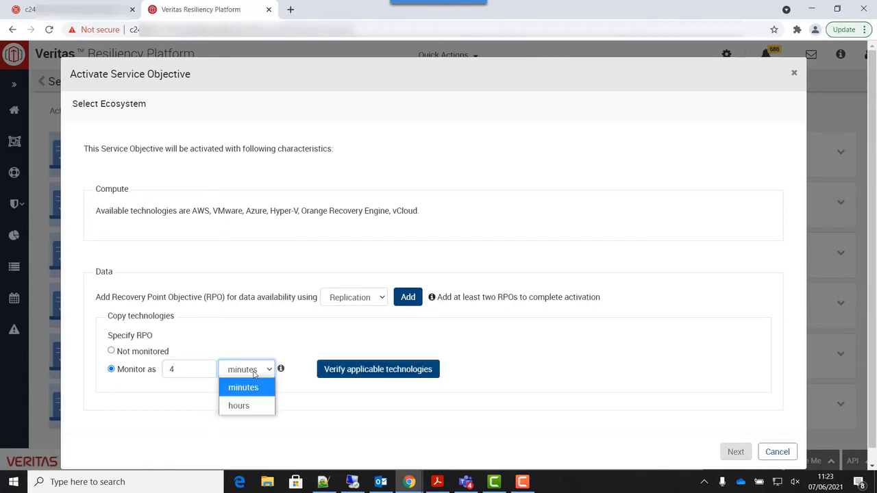
pyautogui.click(248, 410)
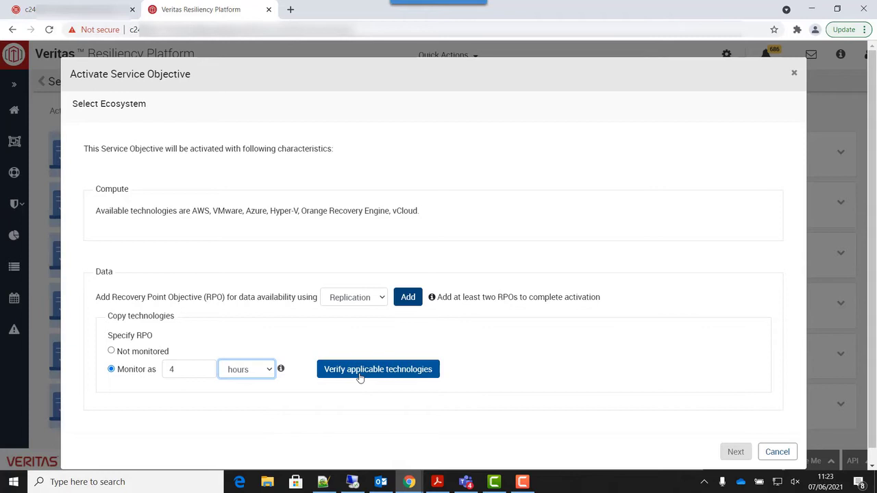
pyautogui.click(360, 376)
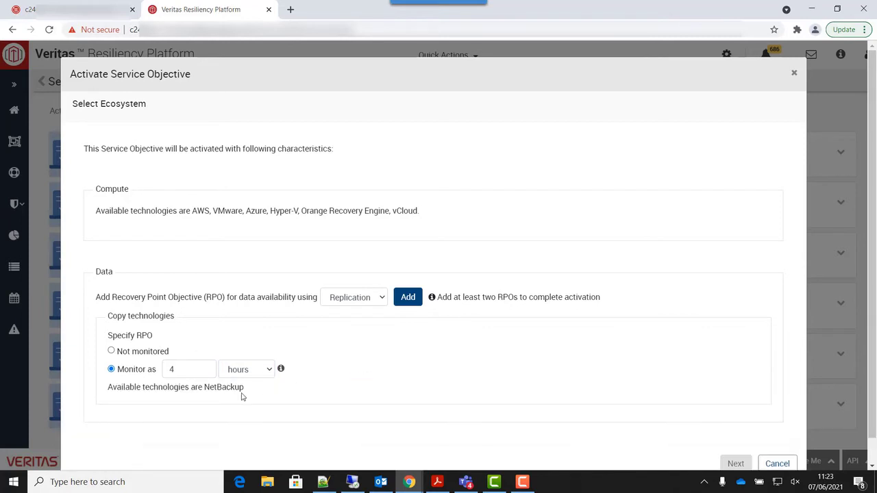
# - Add a Replication RPO monitored as 5 minutes, verify its applicable technologies and proceed to the activation summary
pyautogui.click(410, 298)
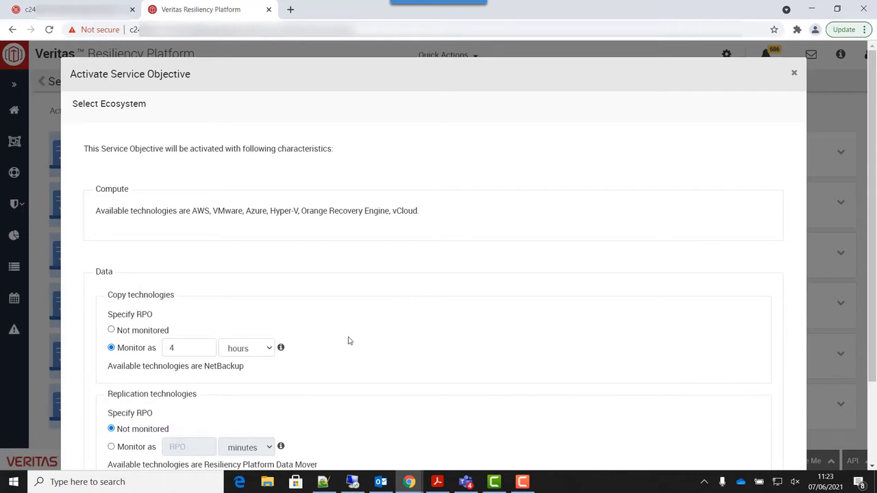
pyautogui.scroll(-2, 348, 341)
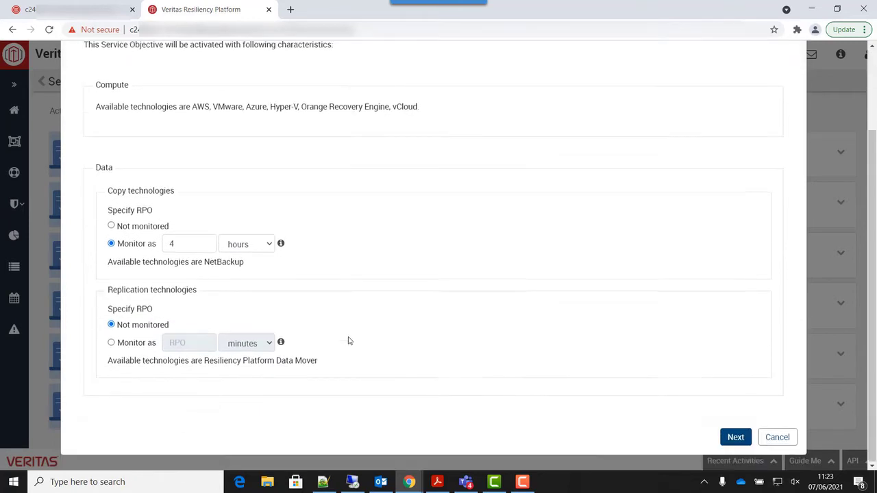
pyautogui.click(111, 342)
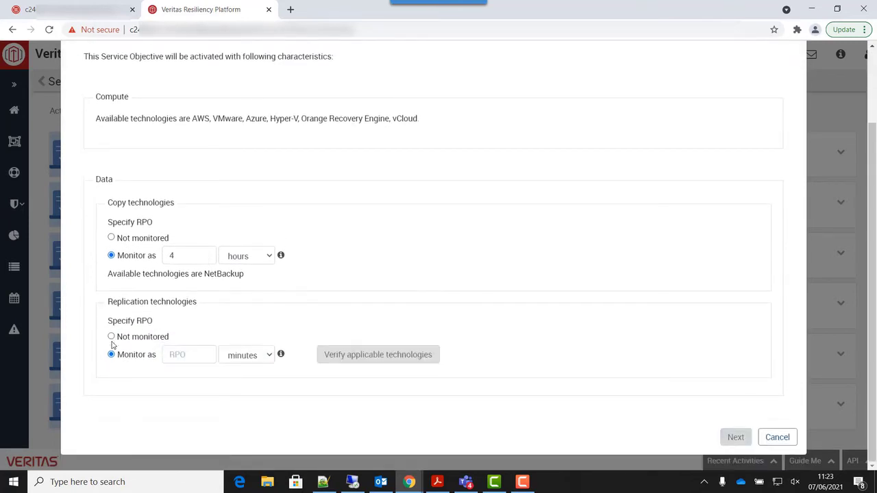
pyautogui.click(194, 353)
pyautogui.write('5')
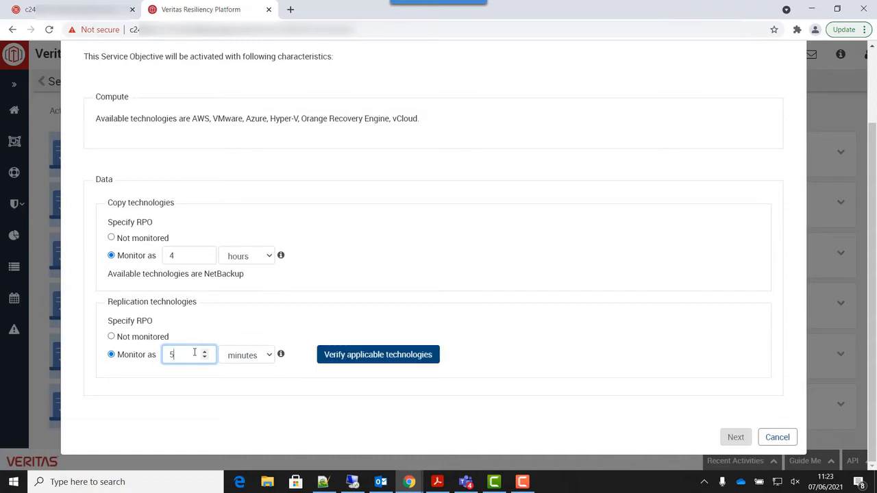
pyautogui.click(344, 361)
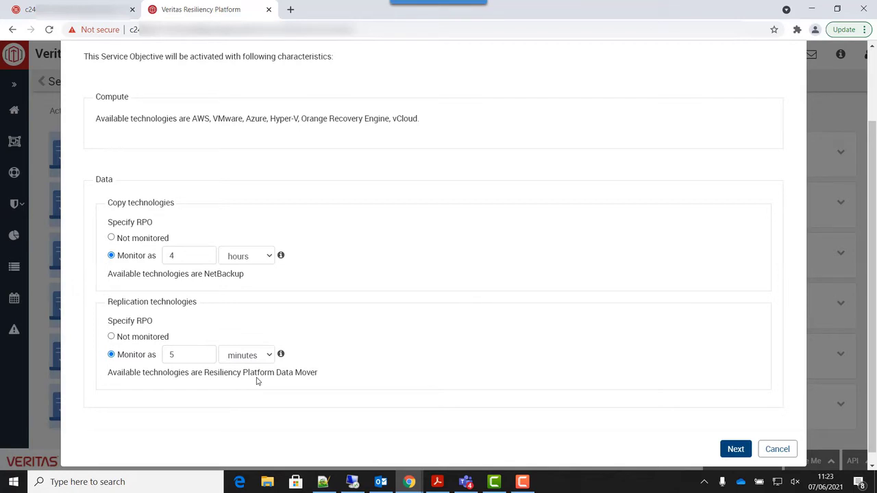
pyautogui.click(720, 449)
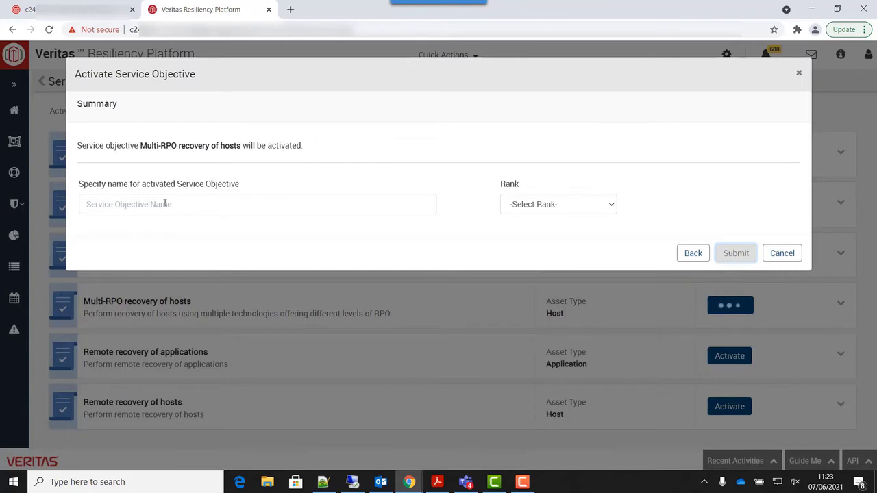
# - Name the service objective CriticalApp-MSLO, rank it Gold and submit the activation
pyautogui.click(159, 206)
pyautogui.click(131, 229)
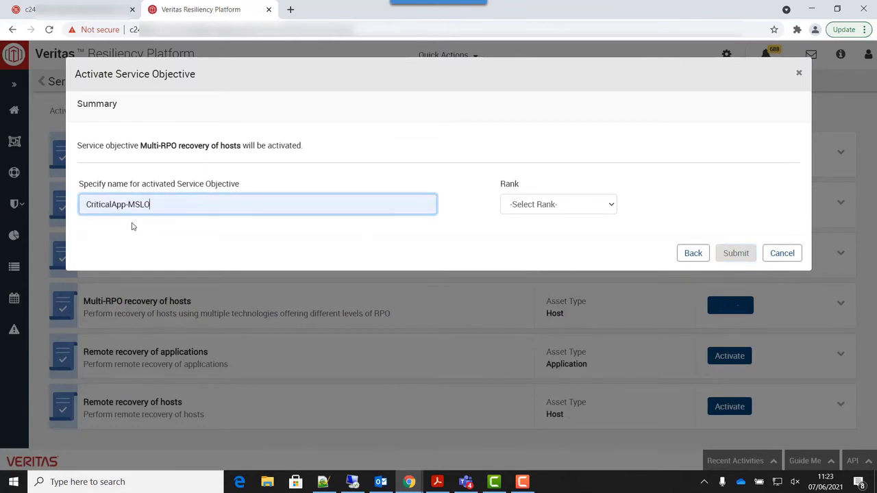
pyautogui.click(554, 203)
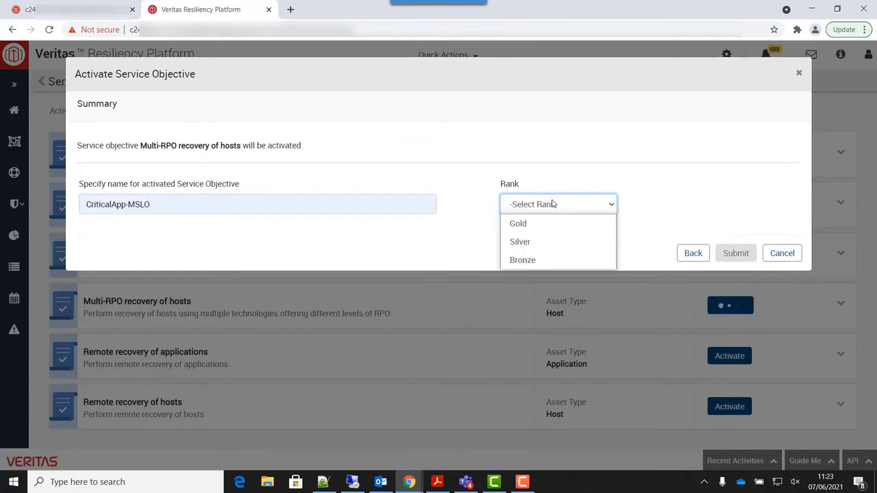
pyautogui.click(561, 229)
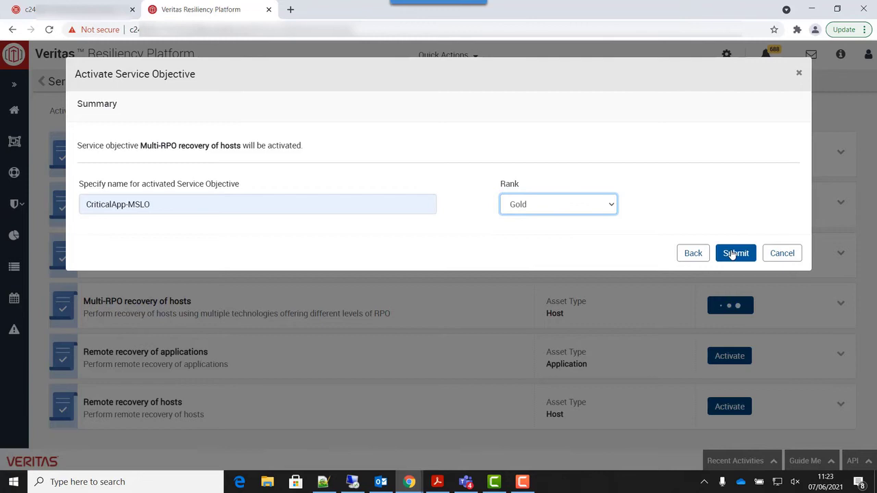
pyautogui.click(732, 254)
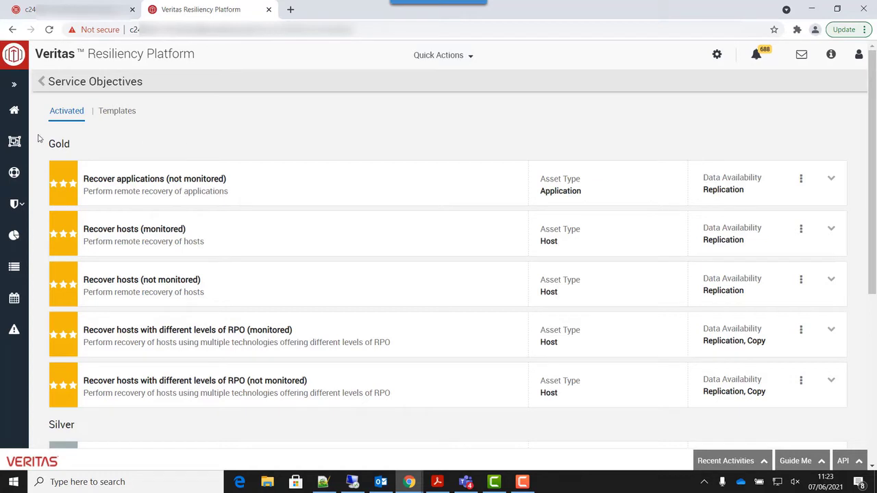
# - Search the resiliency groups for "mslo" and open the details of MSLO_TEST_MSLO_1_IA
pyautogui.click(18, 142)
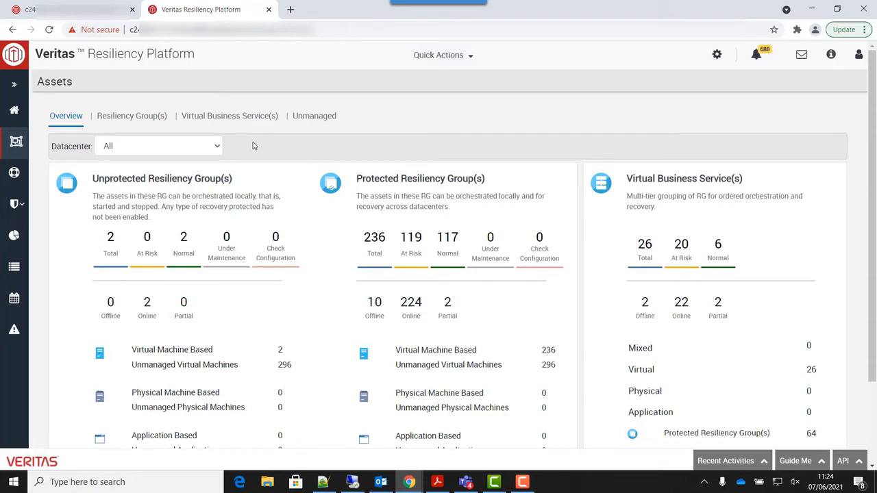
pyautogui.click(126, 121)
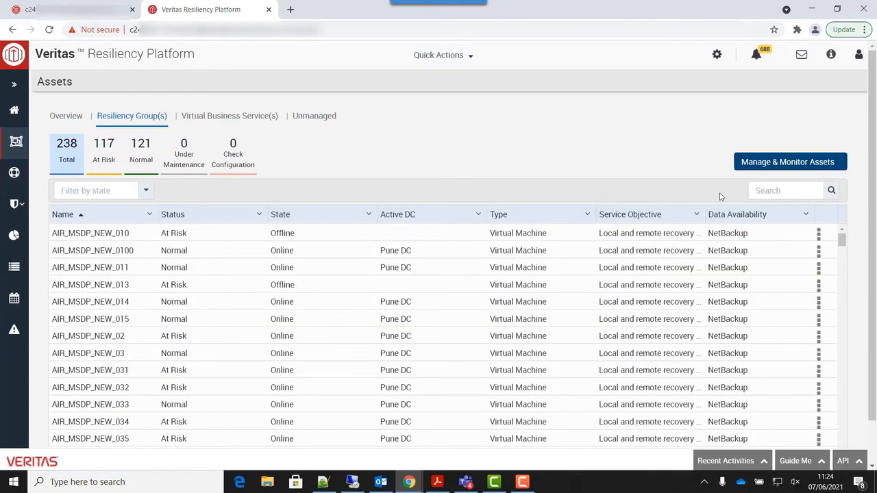
pyautogui.click(768, 190)
pyautogui.write('msdp')
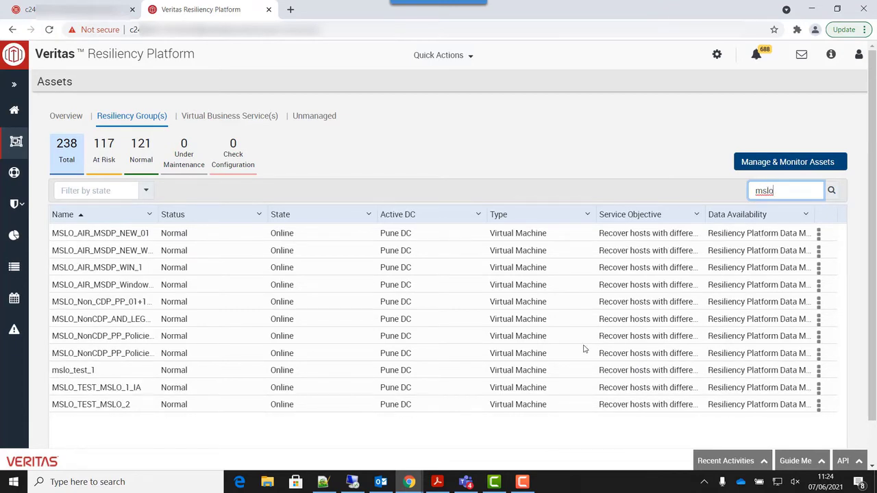
pyautogui.click(135, 394)
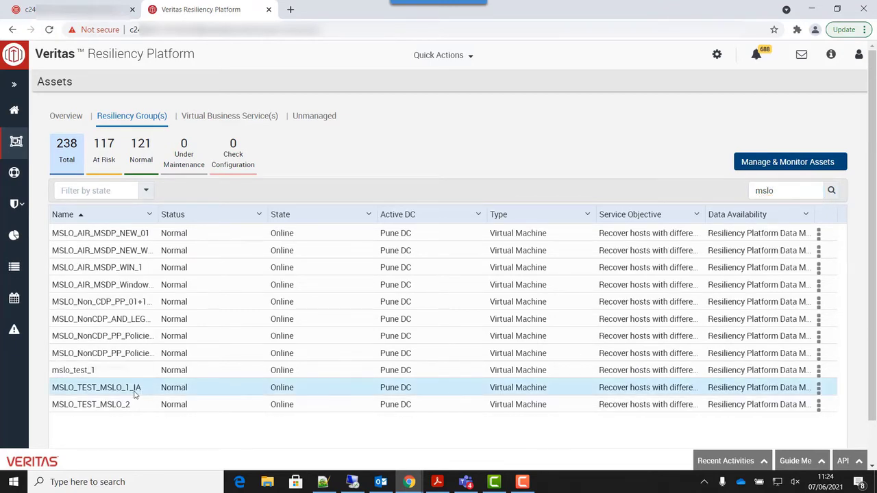
pyautogui.click(136, 394)
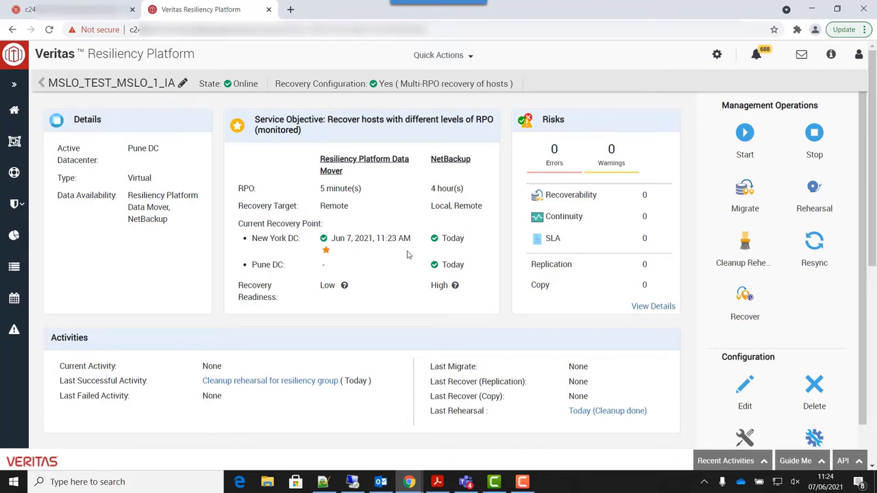
# - Examine the group's NetBackup recovery points for the New York and Pune datacenters and its replication details
pyautogui.moveTo(460, 240)
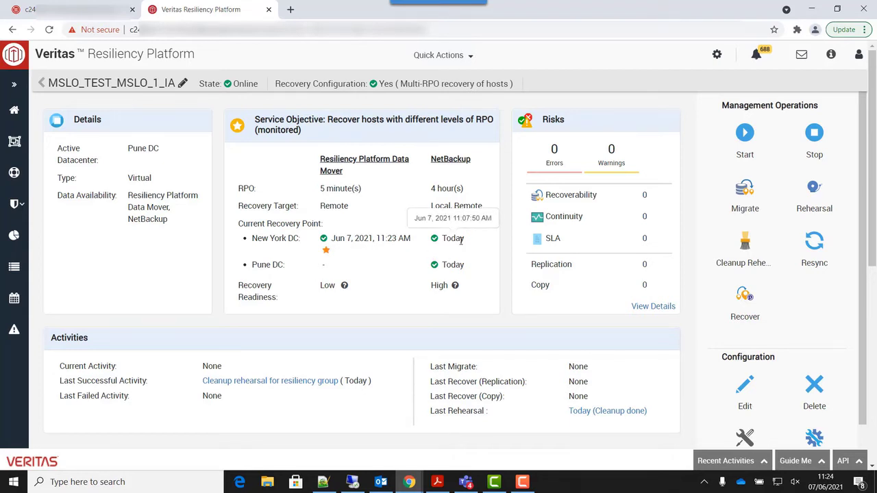
pyautogui.moveTo(461, 265)
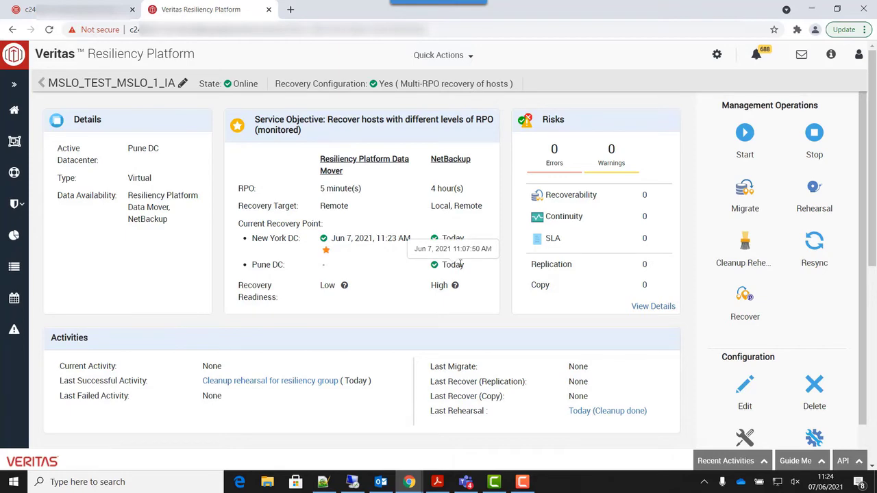
pyautogui.scroll(-2, 413, 274)
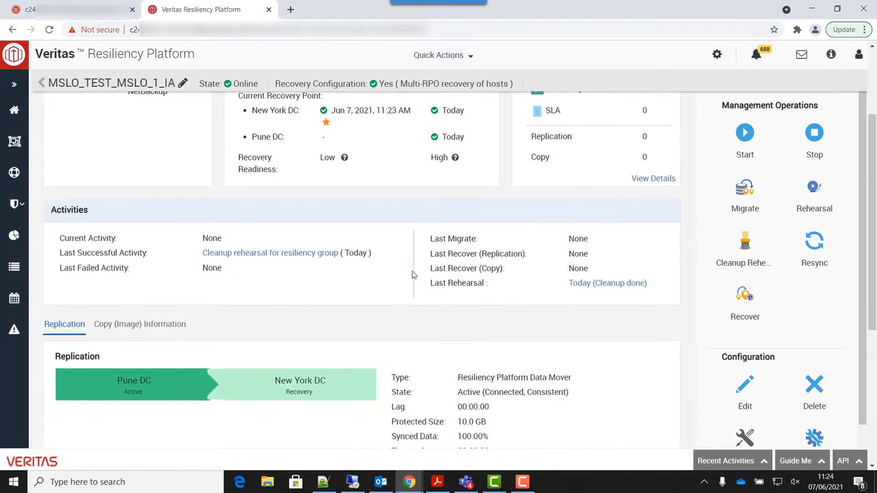
pyautogui.scroll(-1, 413, 275)
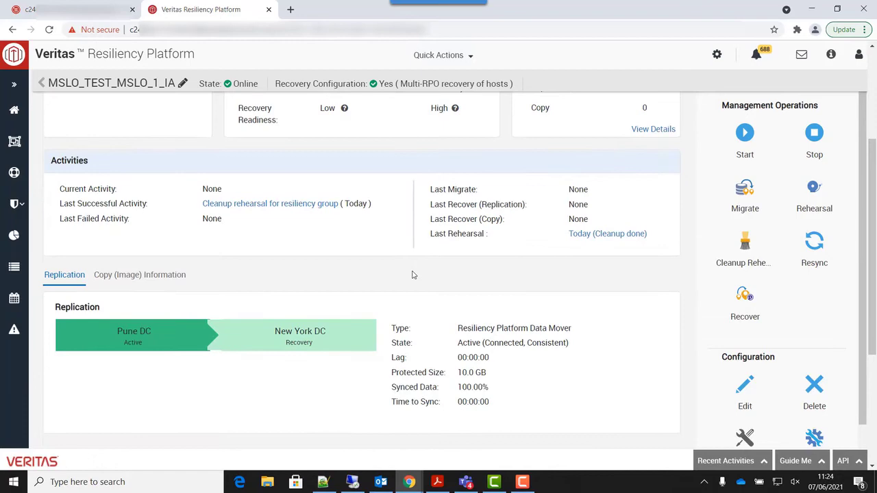
pyautogui.scroll(-2, 413, 275)
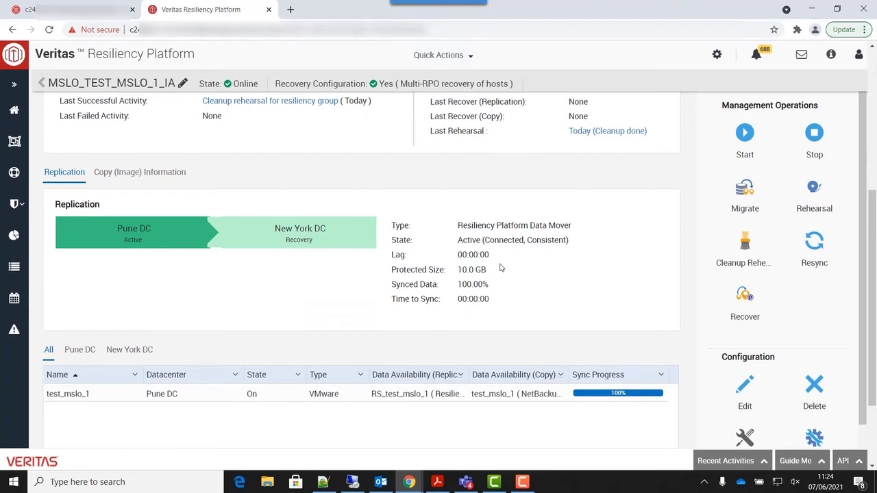
# - Inspect the group's copy image information, checking the backup images of virtual machines at both datacenters
pyautogui.click(155, 174)
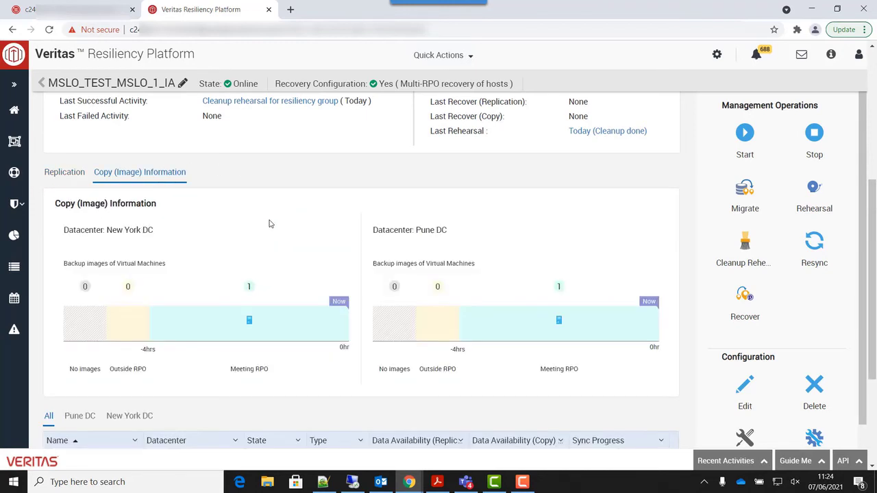
pyautogui.moveTo(249, 326)
pyautogui.moveTo(560, 324)
pyautogui.scroll(4, 505, 216)
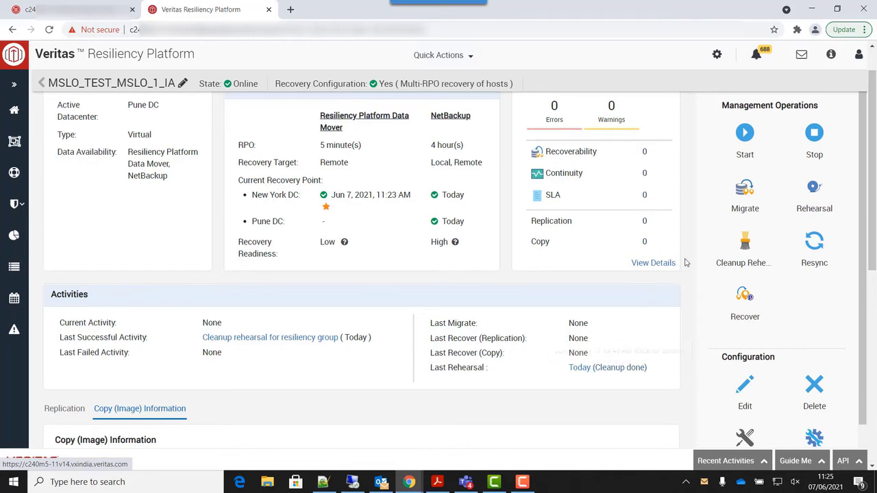
# - Start a rehearsal of the resiliency group with New York DC as the target datacenter
pyautogui.click(813, 190)
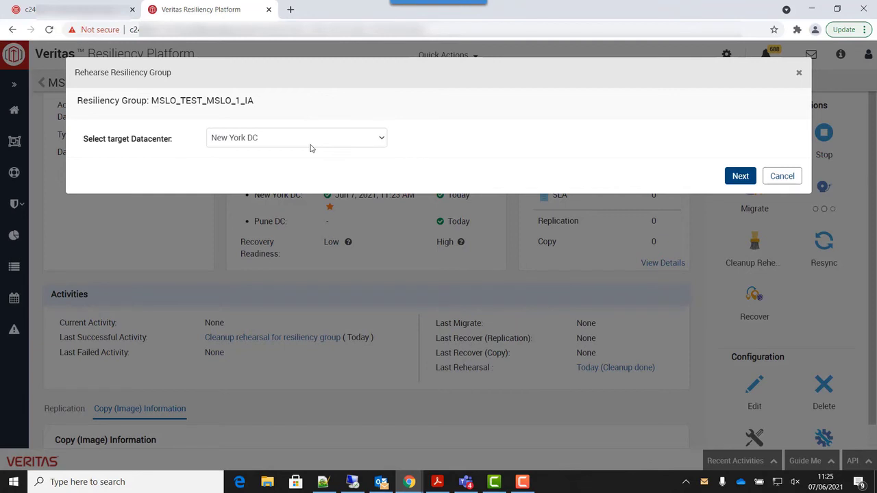
pyautogui.click(736, 176)
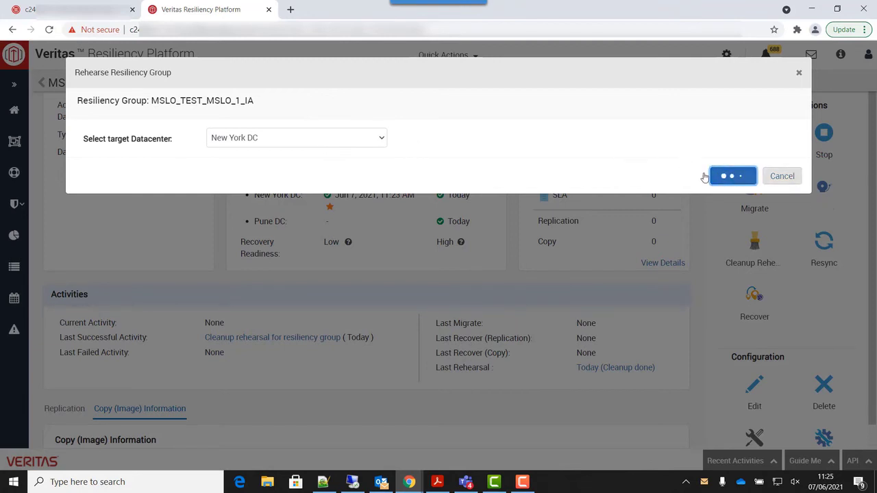
# - Choose Backup Images (NetBackup) as the rehearsal's data mover technology and use the latest image
pyautogui.click(407, 141)
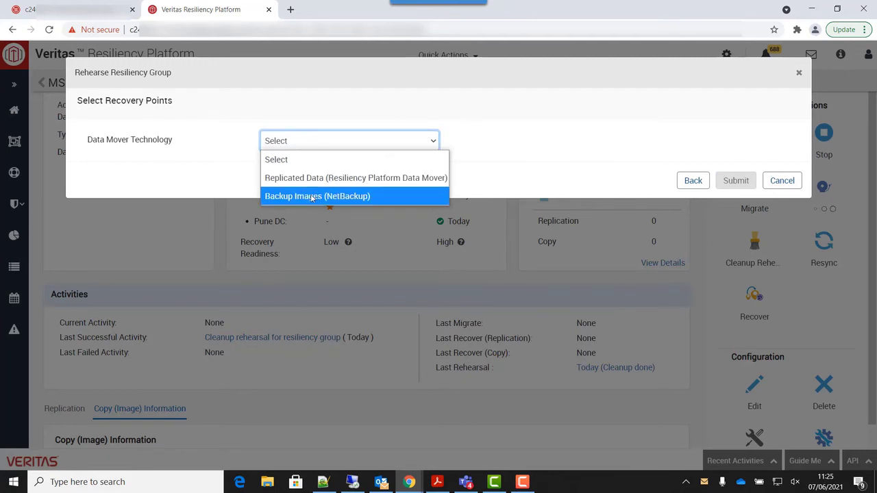
pyautogui.click(312, 197)
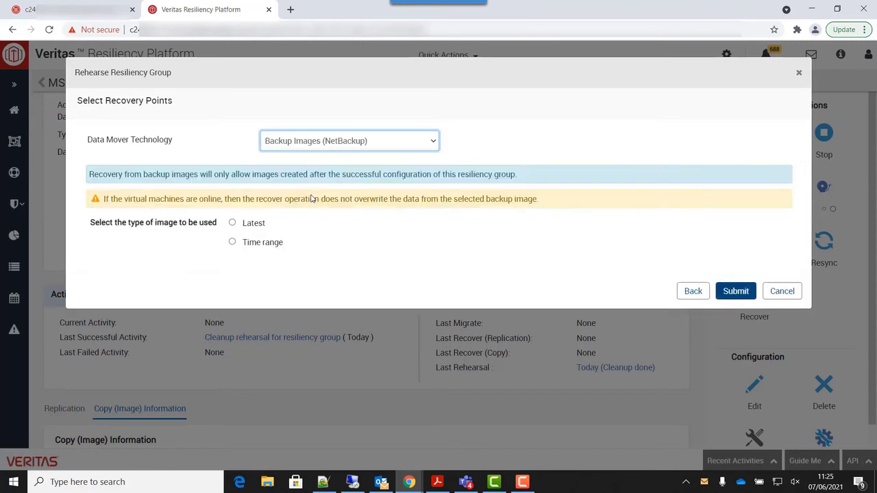
pyautogui.click(257, 227)
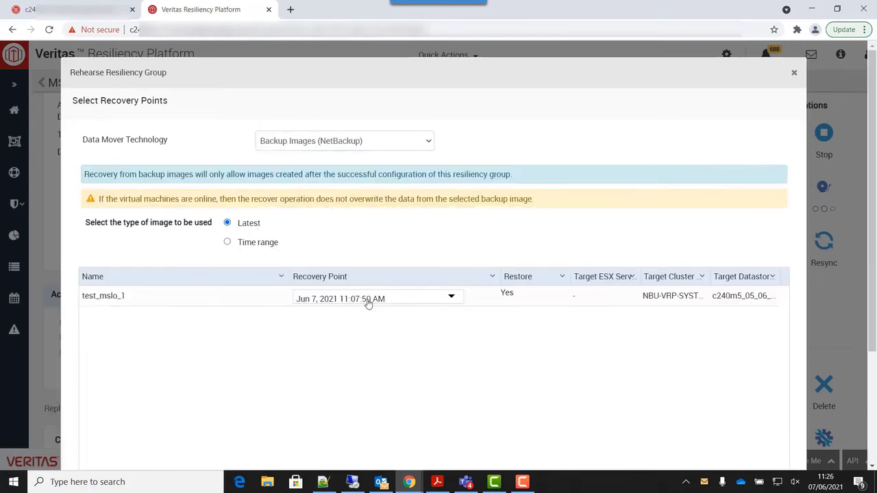
pyautogui.click(368, 302)
pyautogui.click(368, 300)
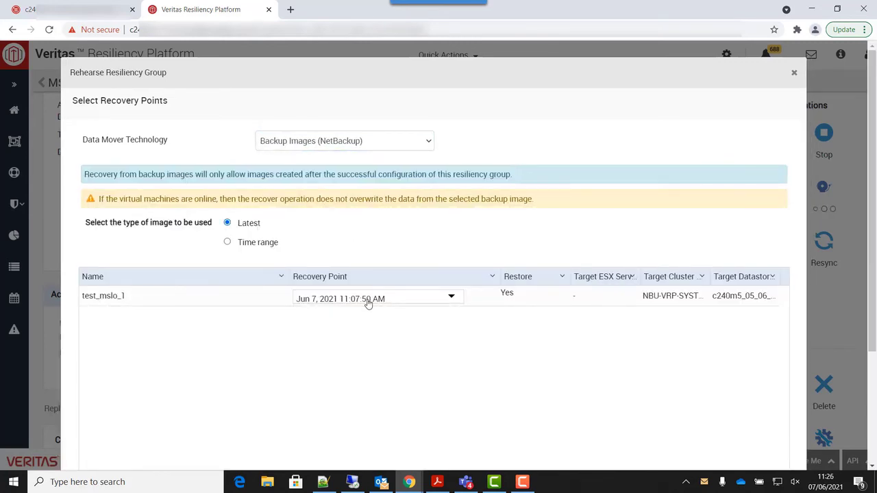
# - Search backup images by time range, using June 7, 2021, 12:00 AM and 24 hours, and inspect the recovery points offered for test_mslo_1
pyautogui.click(249, 244)
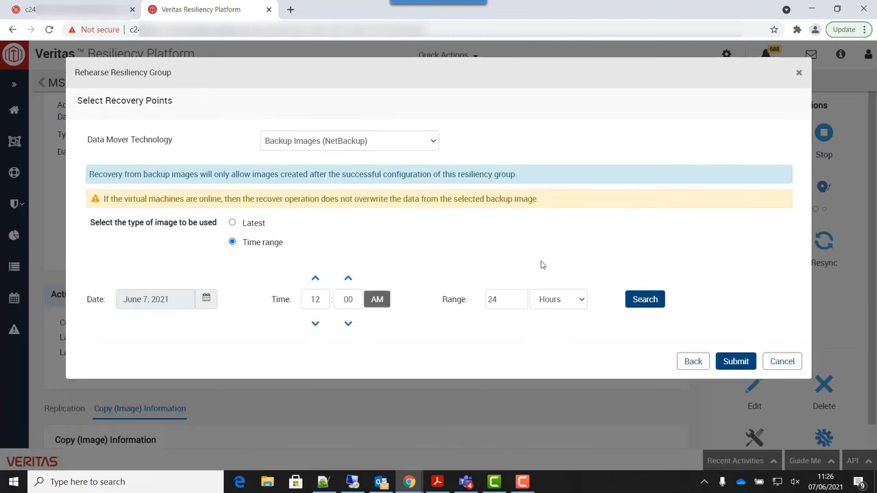
pyautogui.click(641, 302)
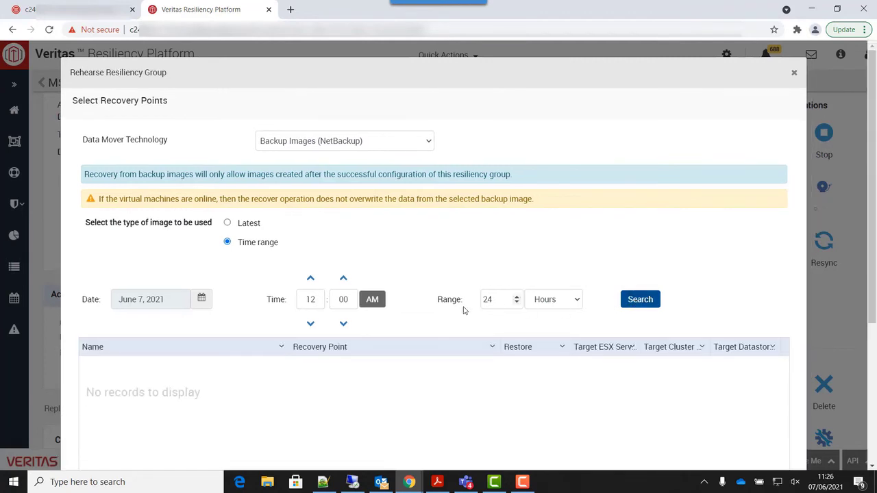
pyautogui.scroll(-2, 434, 311)
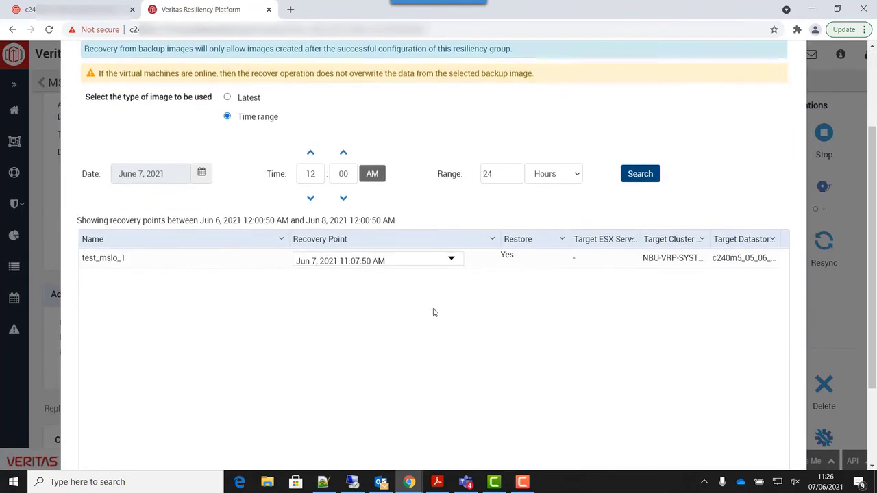
pyautogui.click(451, 262)
pyautogui.moveTo(391, 304)
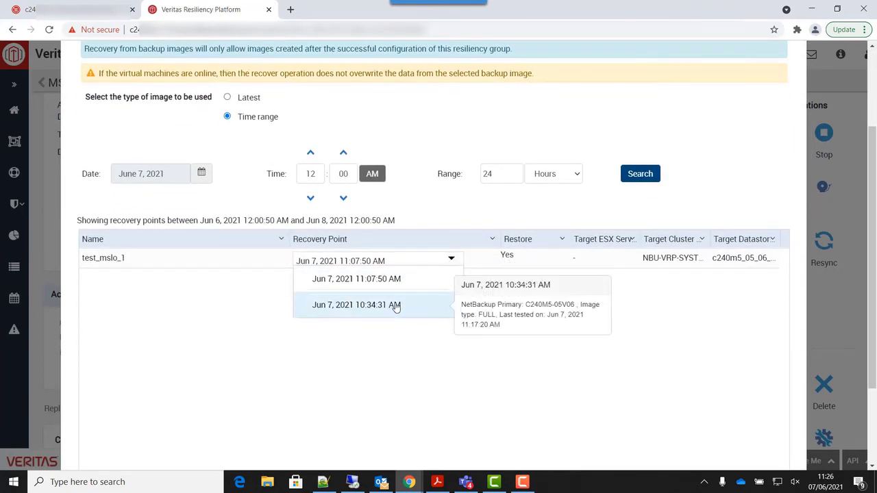
pyautogui.click(434, 314)
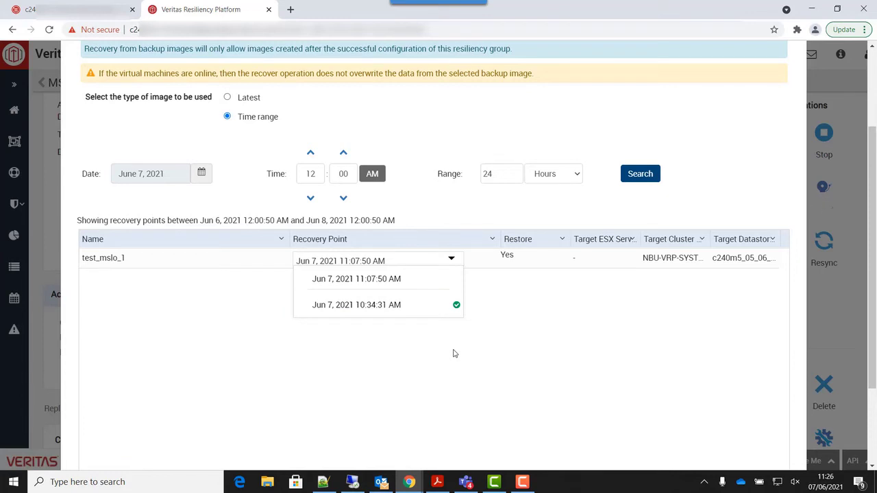
pyautogui.scroll(-2, 514, 356)
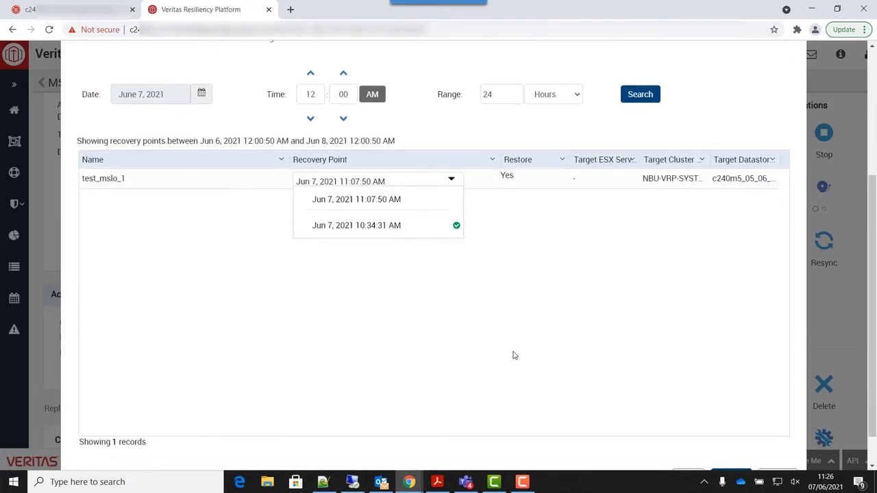
pyautogui.scroll(3, 515, 356)
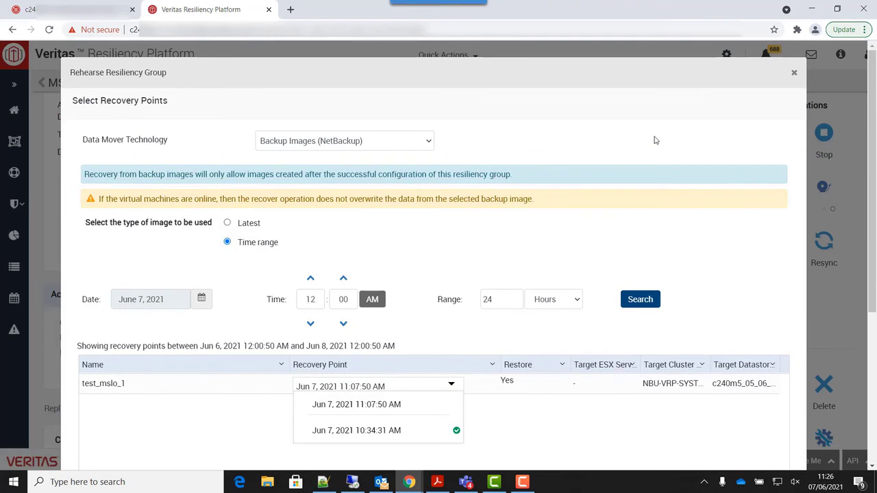
# - Set the rehearsal to Replicated Data (Resiliency Platform Data Mover), agree to the Storage vMotion restriction, and submit it past the warnings
pyautogui.click(429, 144)
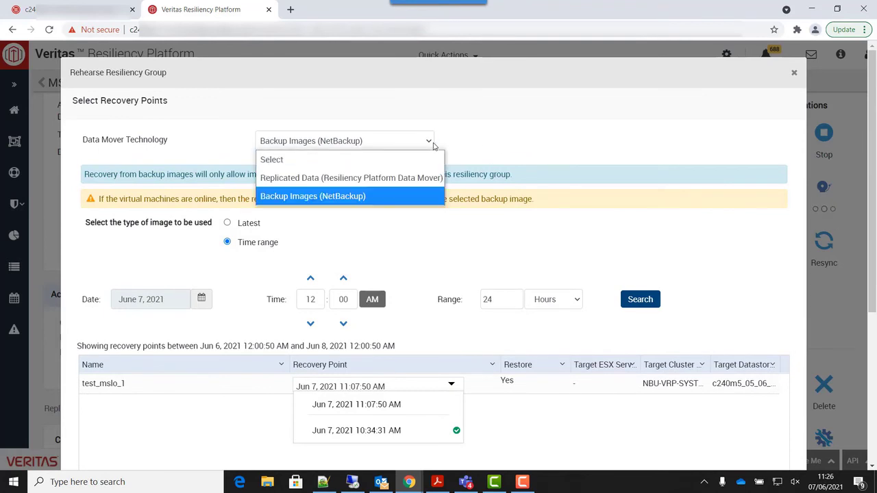
pyautogui.click(372, 178)
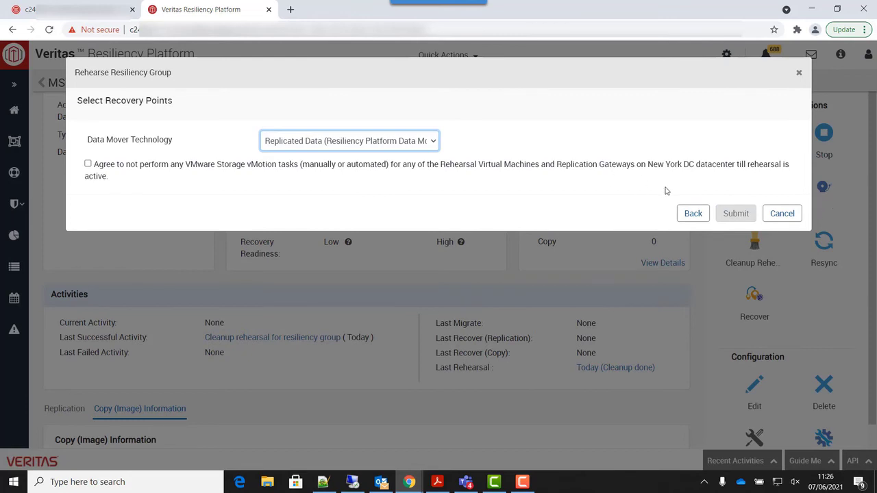
pyautogui.click(88, 163)
pyautogui.click(725, 214)
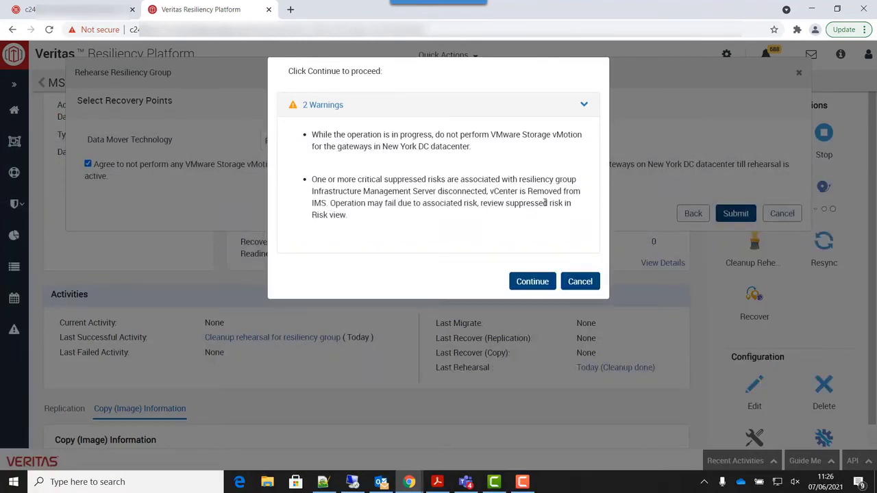
pyautogui.click(521, 285)
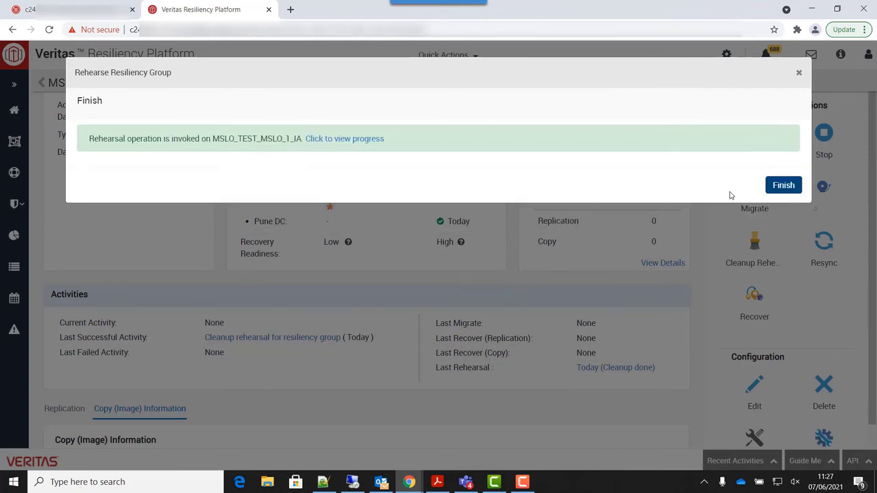
pyautogui.click(775, 189)
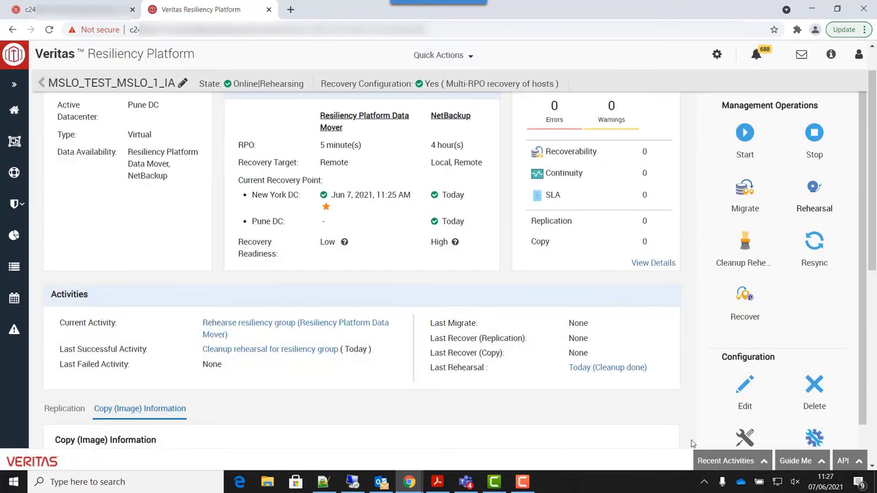
# - View the workflow details of the Data Mover rehearsal from the recent activities and return to the resiliency group
pyautogui.click(709, 464)
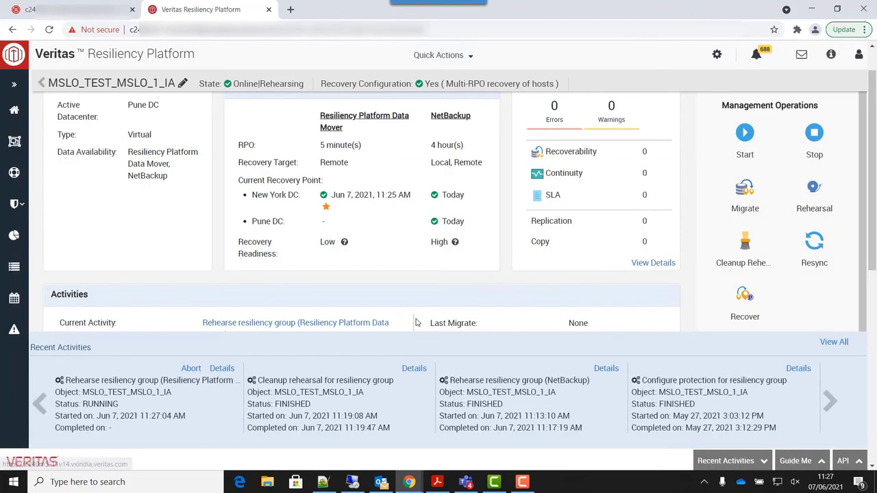
pyautogui.click(217, 370)
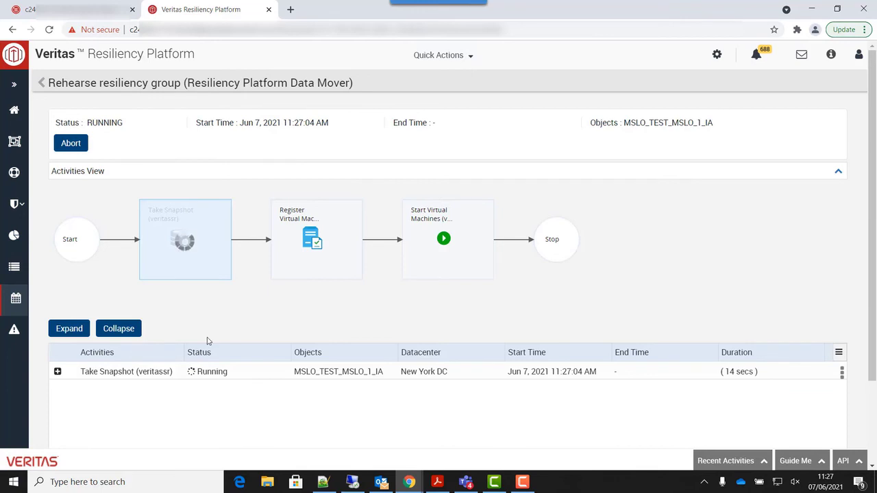
pyautogui.click(42, 83)
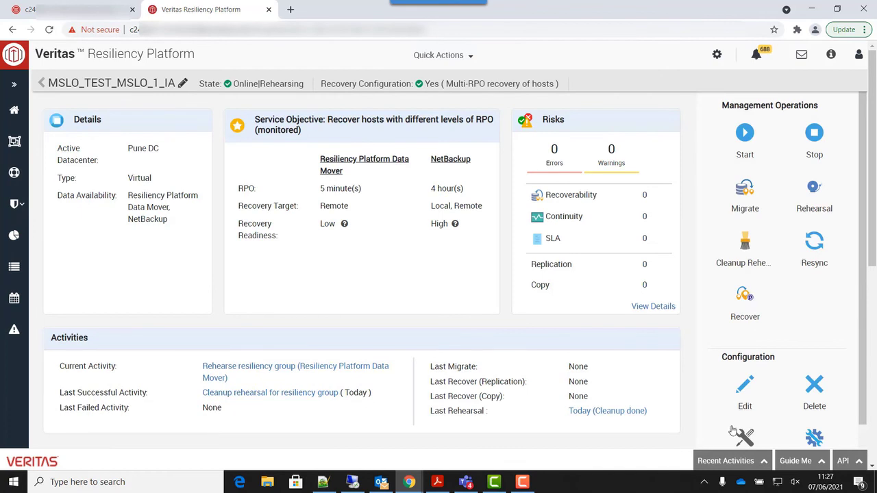
# - Open the details of the recent NetBackup rehearsal and examine all its expanded subtasks, from restoring the workload to starting the virtual machines
pyautogui.click(716, 463)
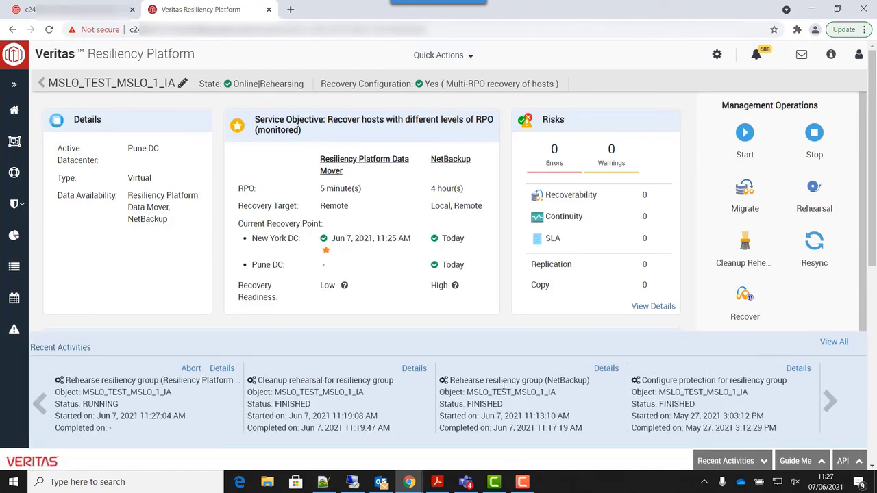
pyautogui.doubleClick(575, 385)
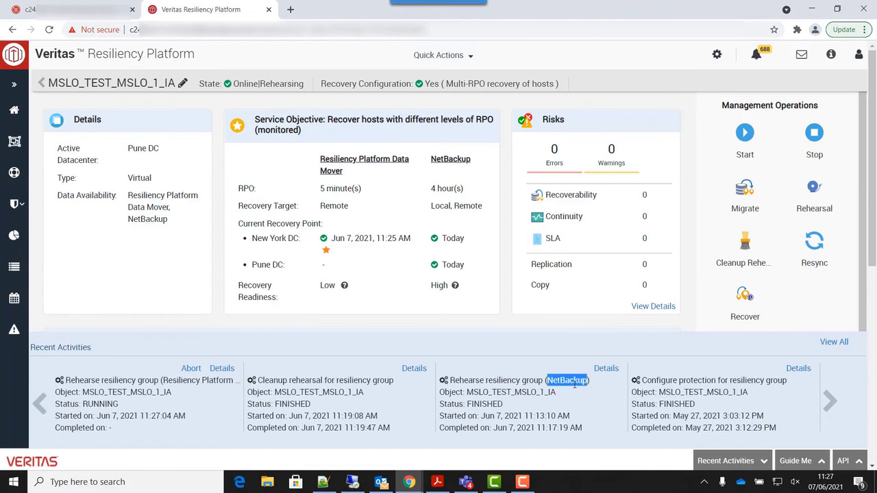
pyautogui.click(607, 370)
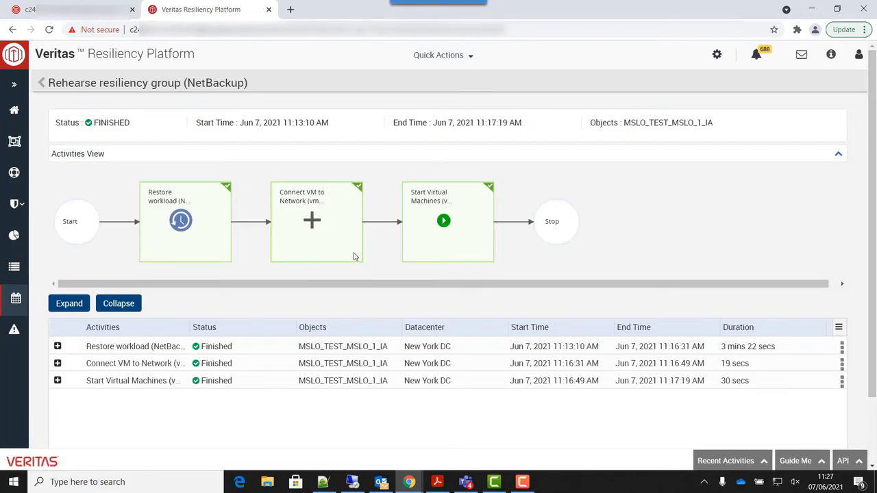
pyautogui.click(70, 303)
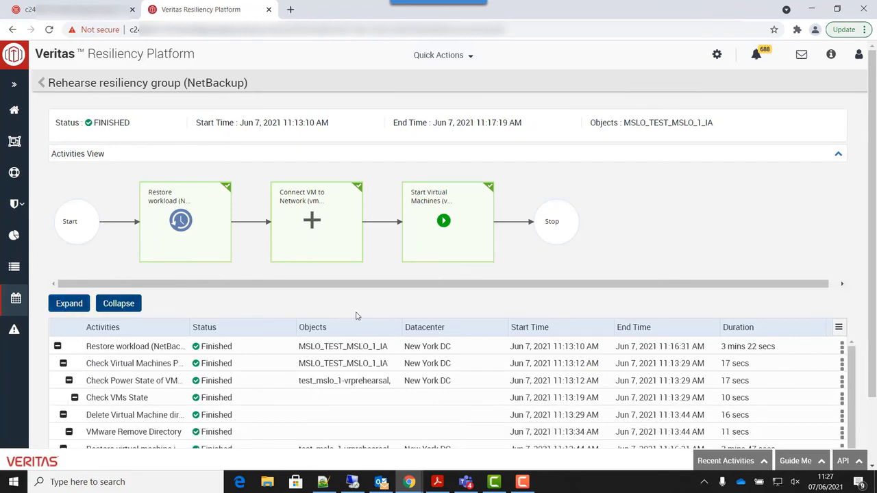
pyautogui.scroll(-2, 476, 394)
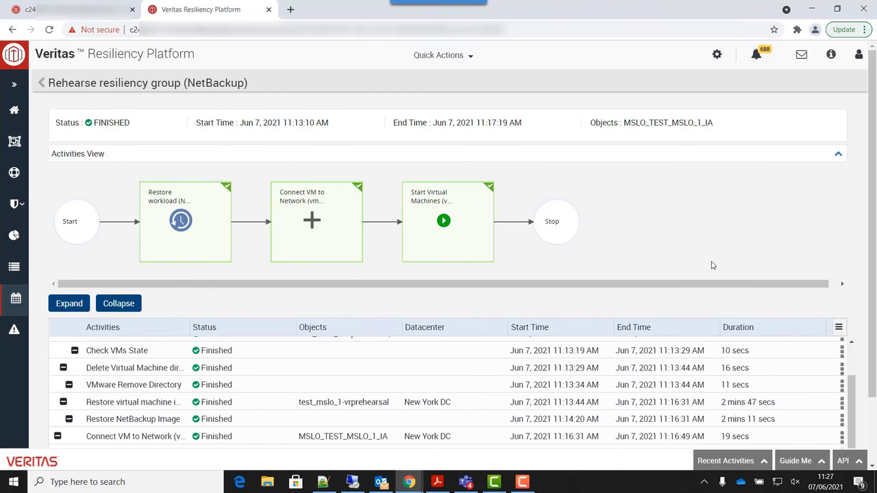
pyautogui.scroll(-1, 712, 266)
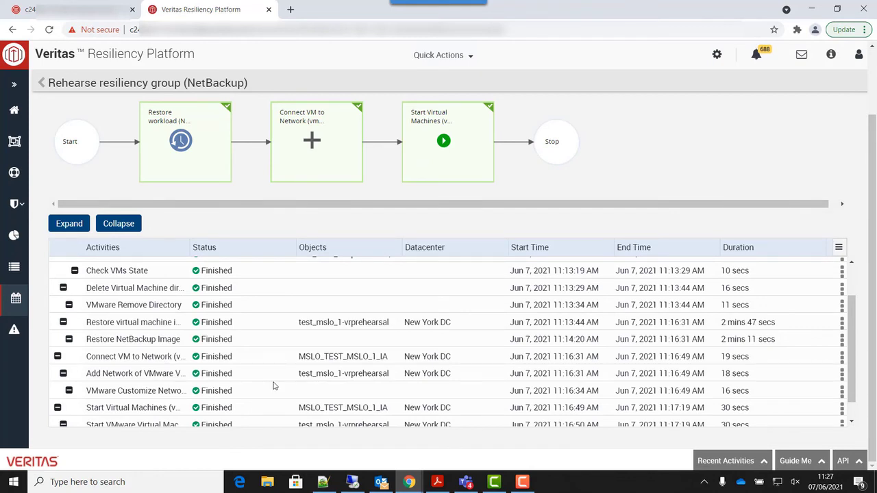
pyautogui.scroll(-1, 274, 386)
pyautogui.scroll(-1, 273, 386)
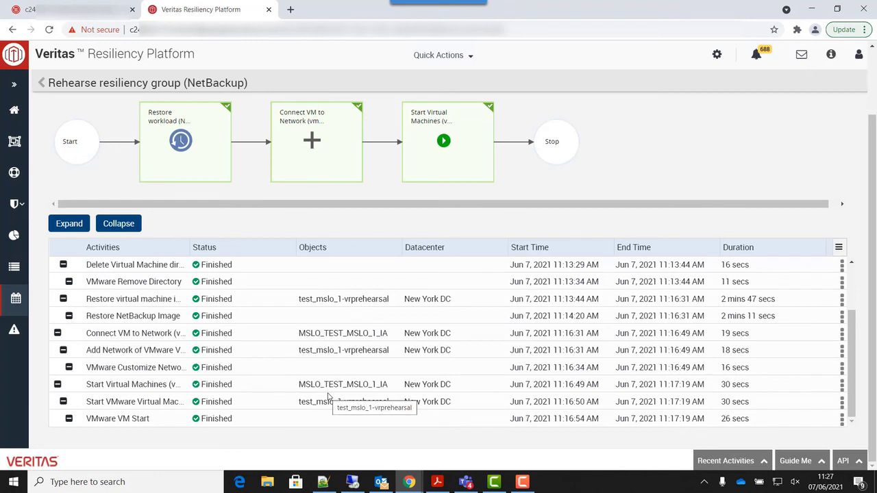
# - Open the details of the recent rehearsal cleanup and examine all its expanded subtasks
pyautogui.click(714, 462)
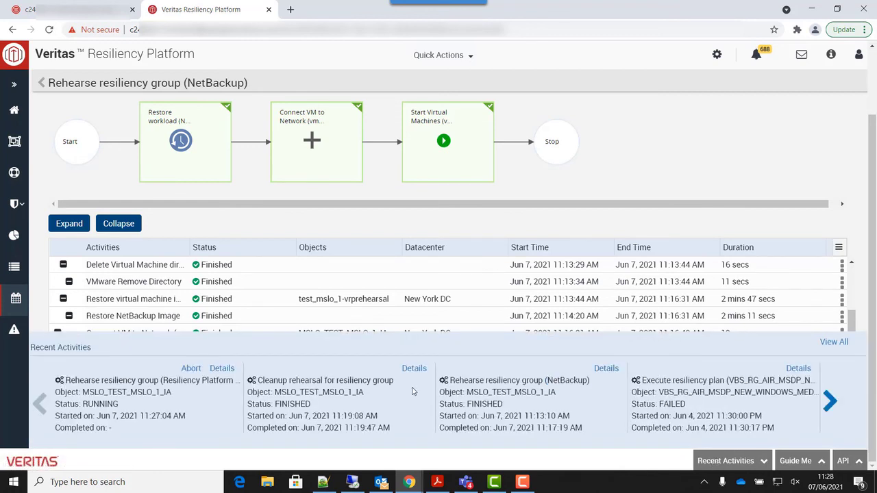
pyautogui.click(414, 369)
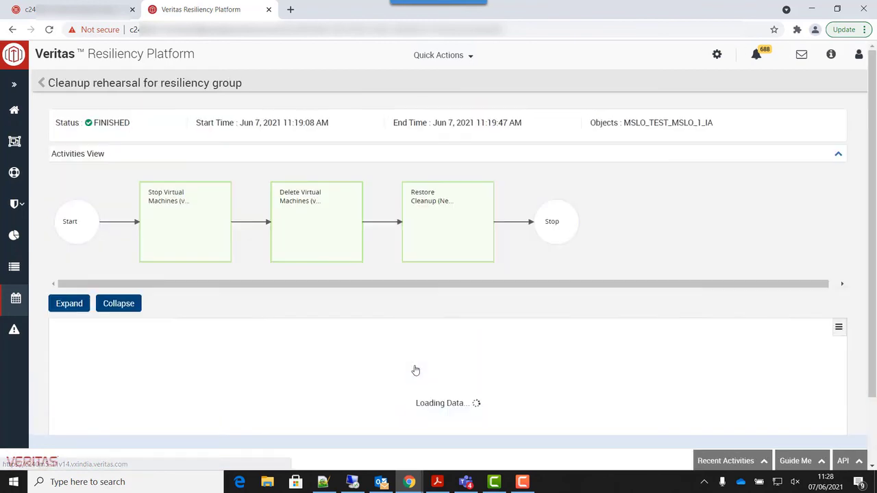
pyautogui.click(69, 304)
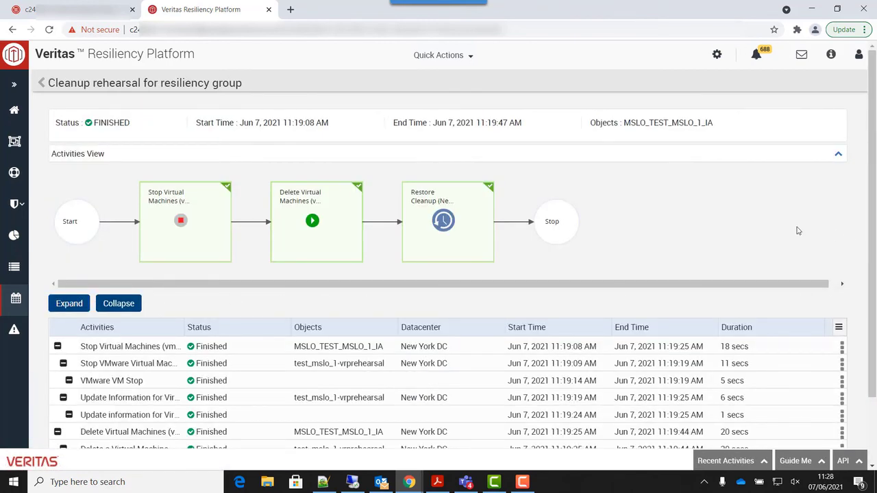
pyautogui.scroll(-2, 797, 231)
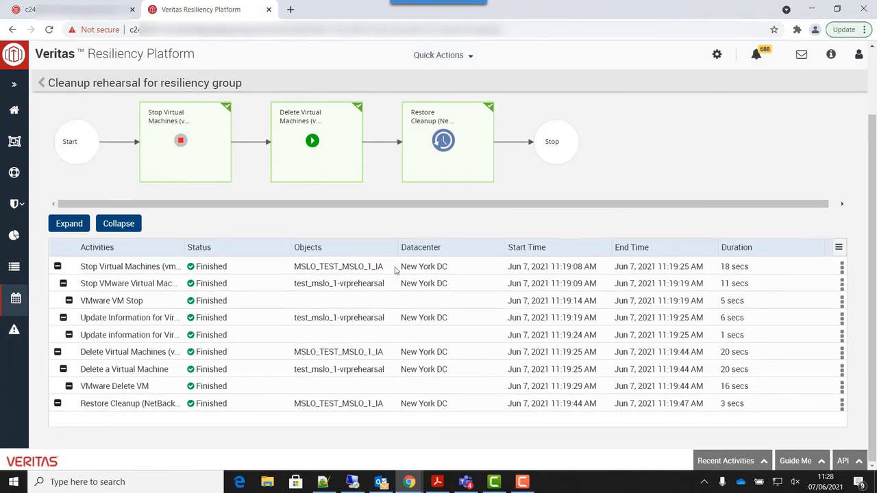